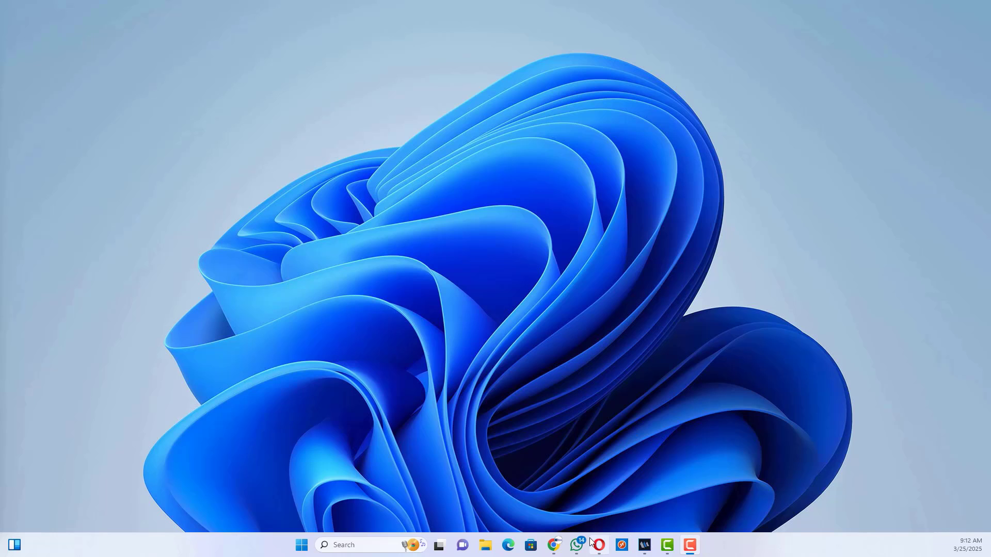
Open Google Chrome and load the TrueNAS web interface at 10.4.108.60
right_click(436, 258)
click(495, 299)
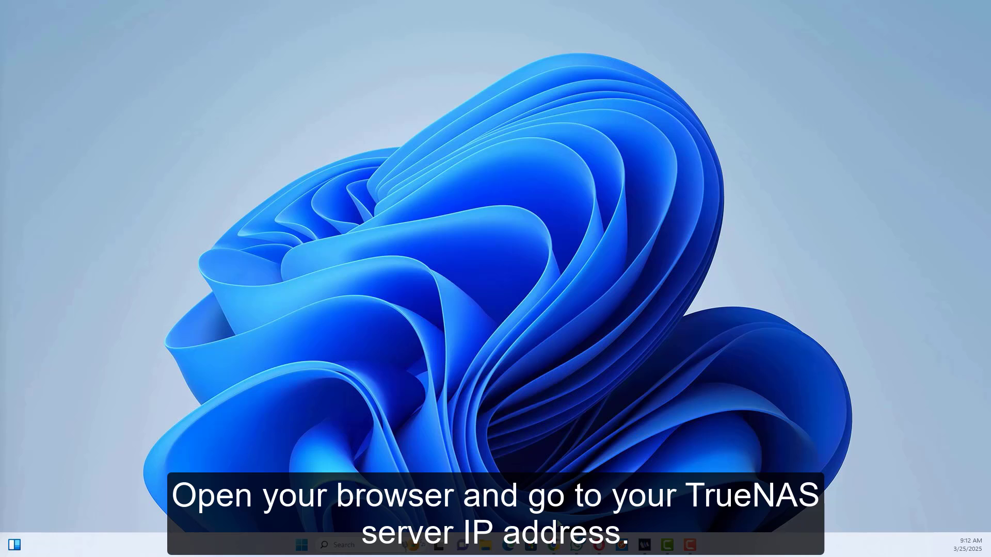
click(553, 545)
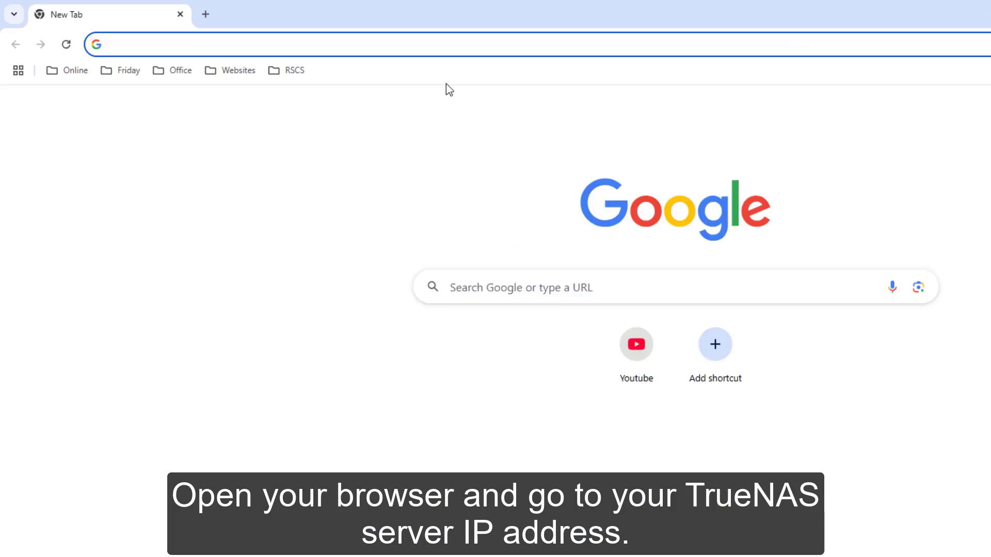
text(10.4)
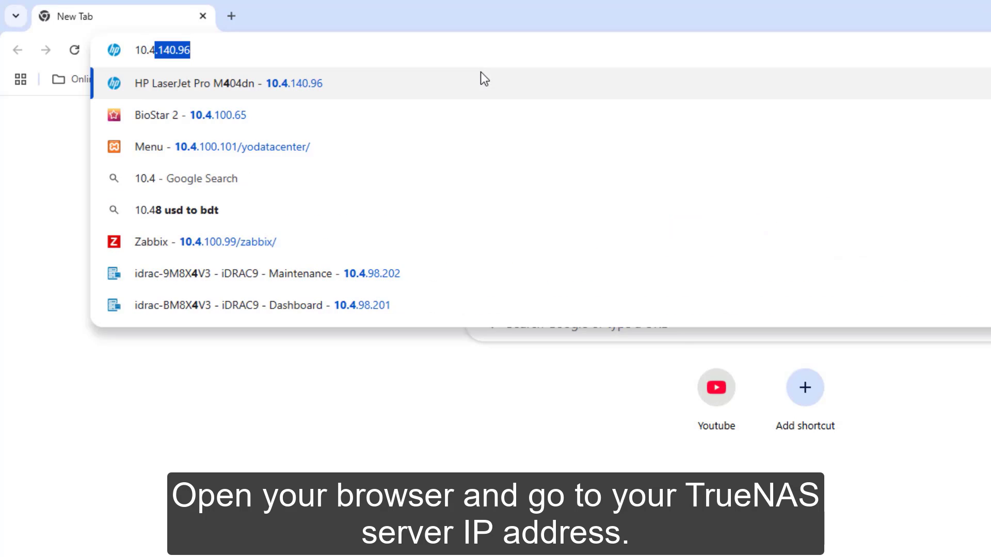
text(.108.60)
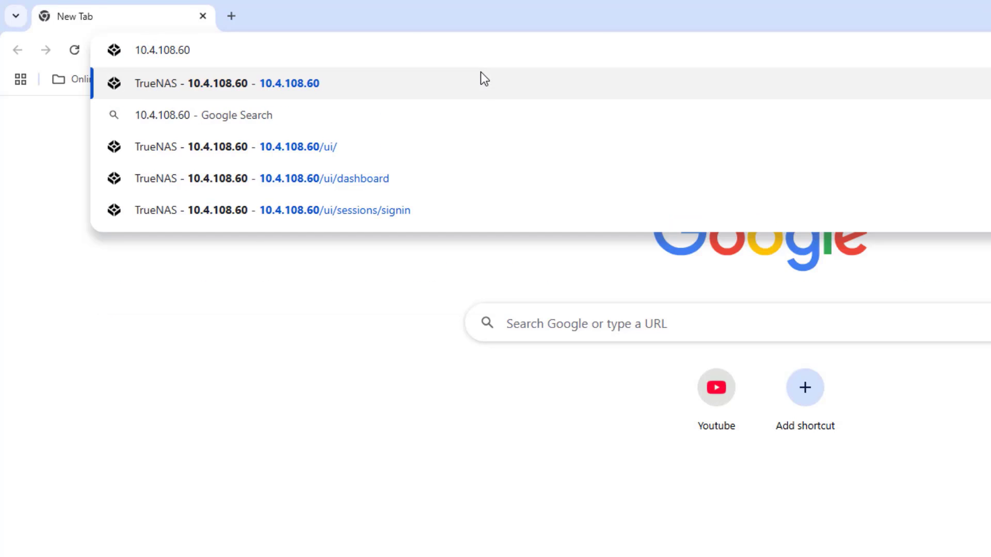
key(Return)
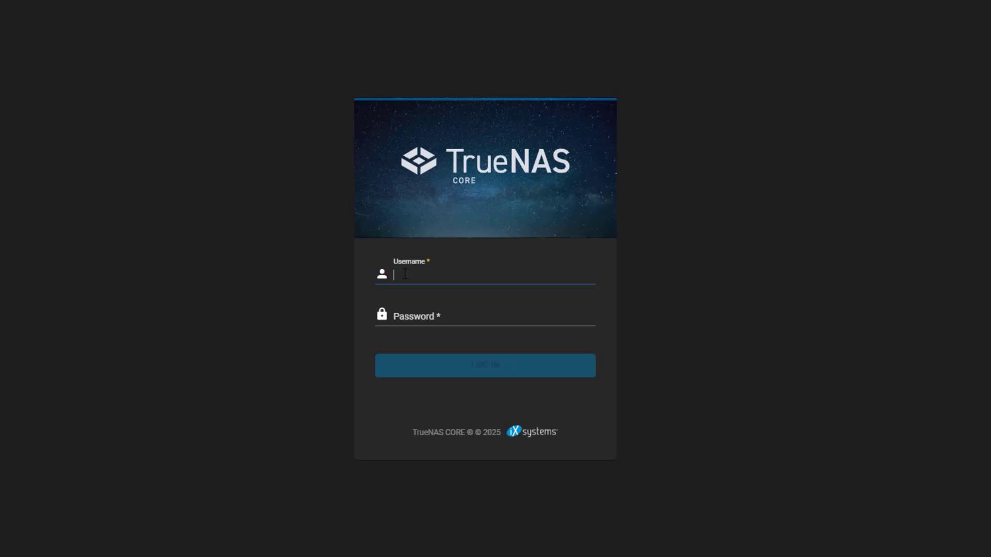
Log in to TrueNAS as root with the account password
text(root)
click(409, 319)
text(•••••••••)
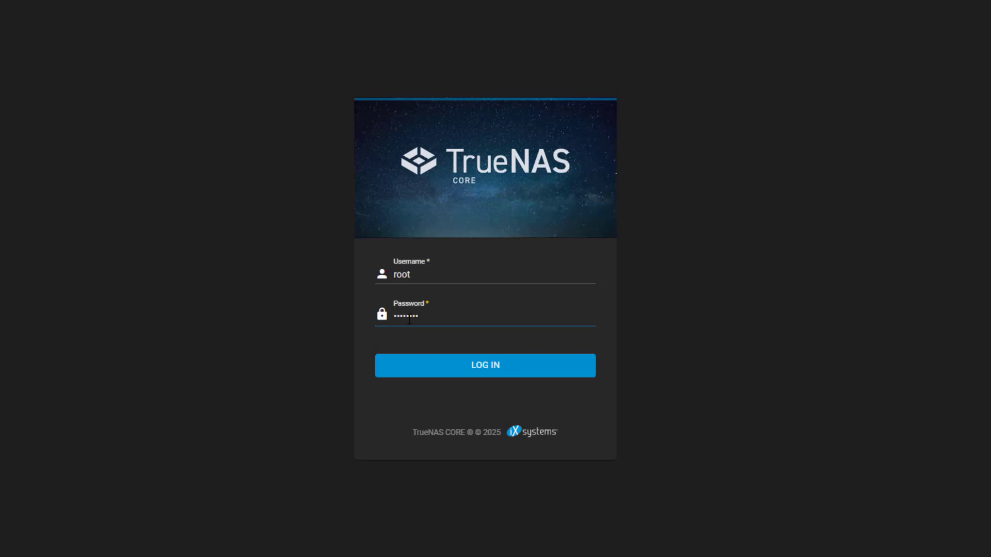
click(504, 372)
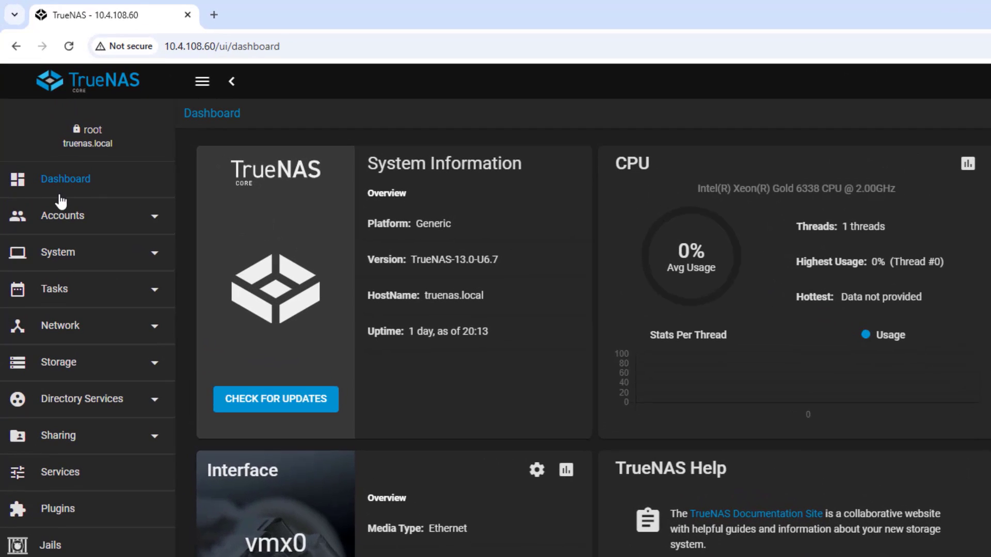
Go to the storage pools and start creating a new pool rather than importing an existing one
click(74, 366)
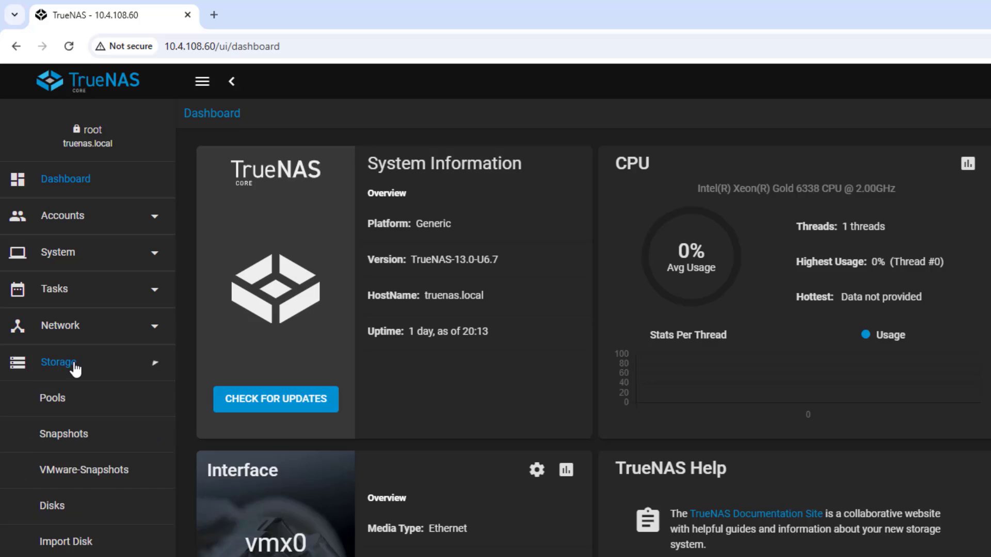
click(52, 404)
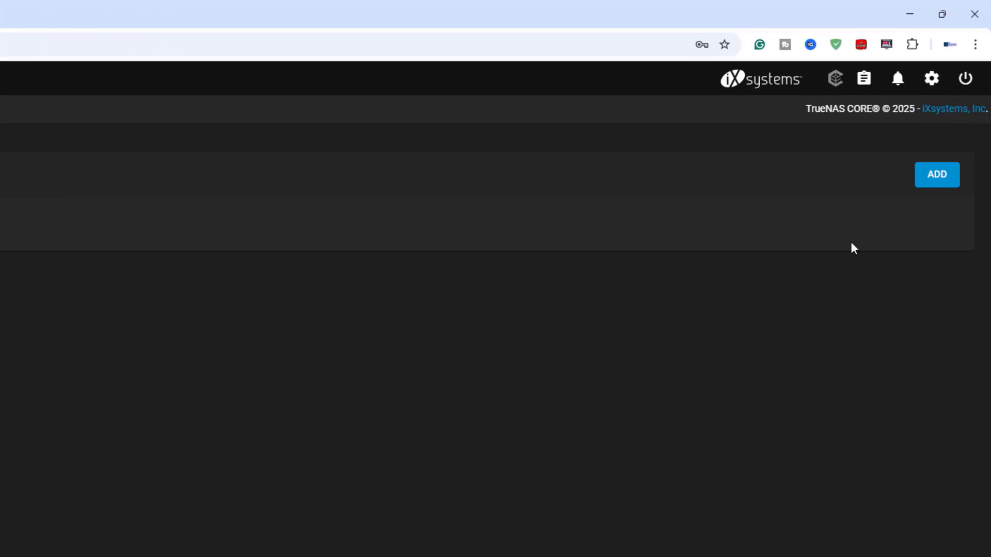
click(936, 178)
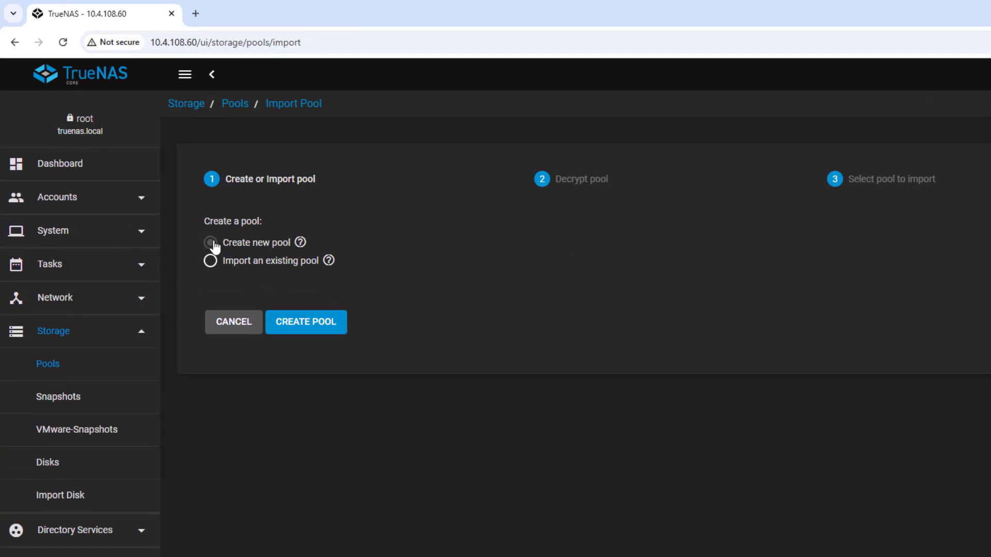
click(210, 243)
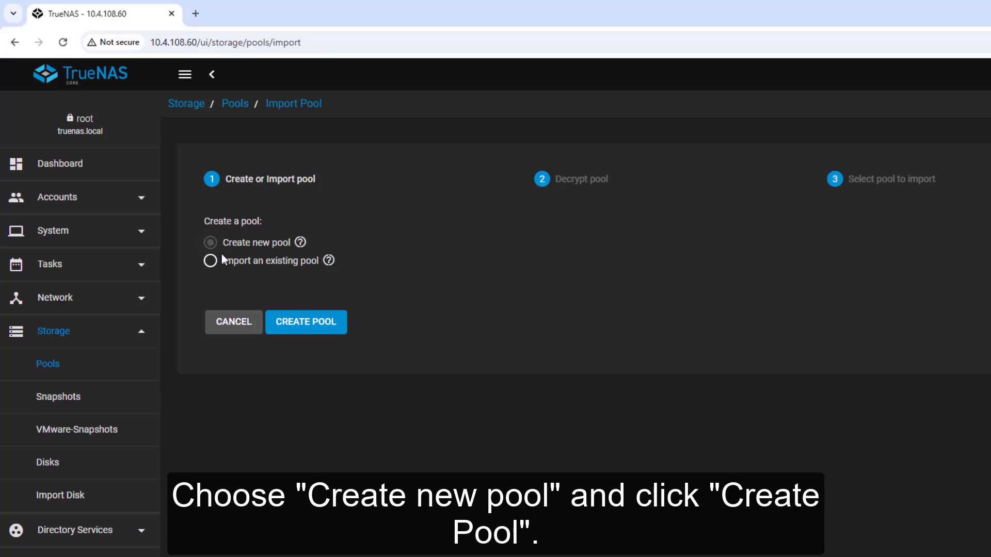
click(316, 331)
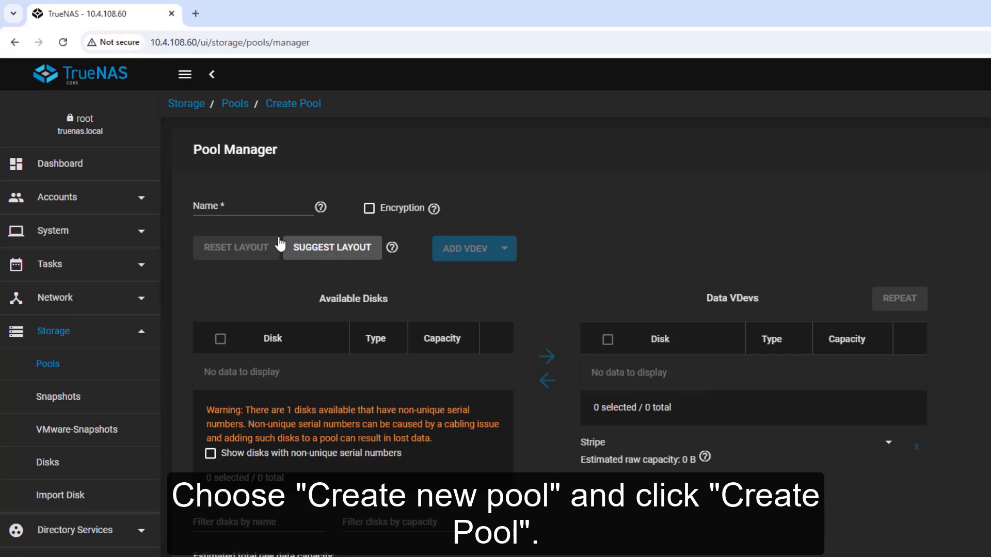
Name the pool MainPool and add disk da1 to its data VDev, showing disks with non-unique serial numbers
click(227, 206)
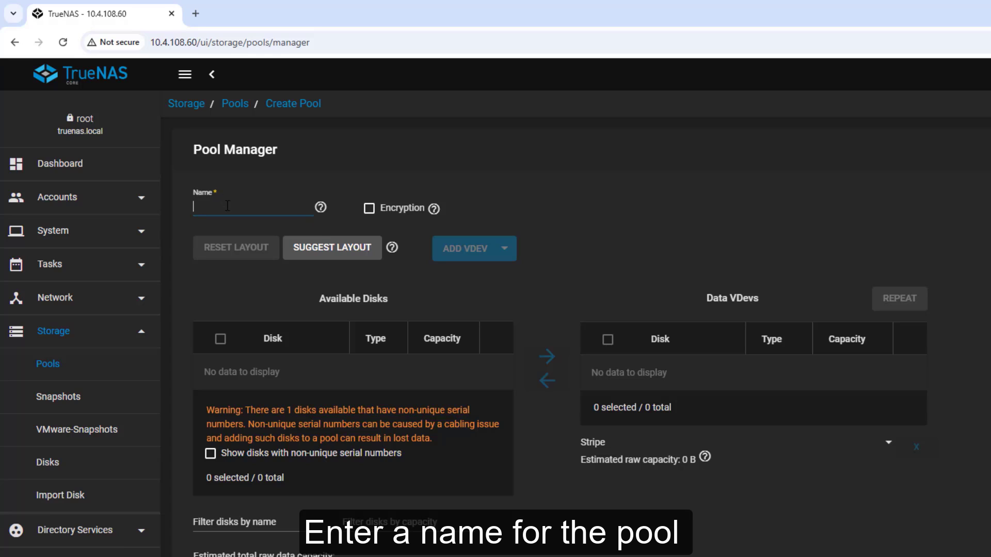
text(MainPool)
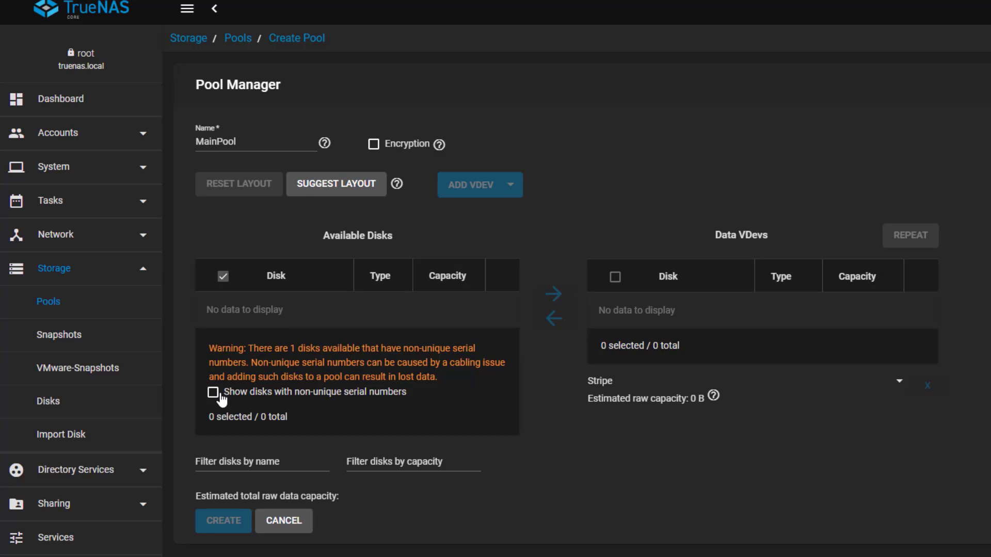
click(210, 452)
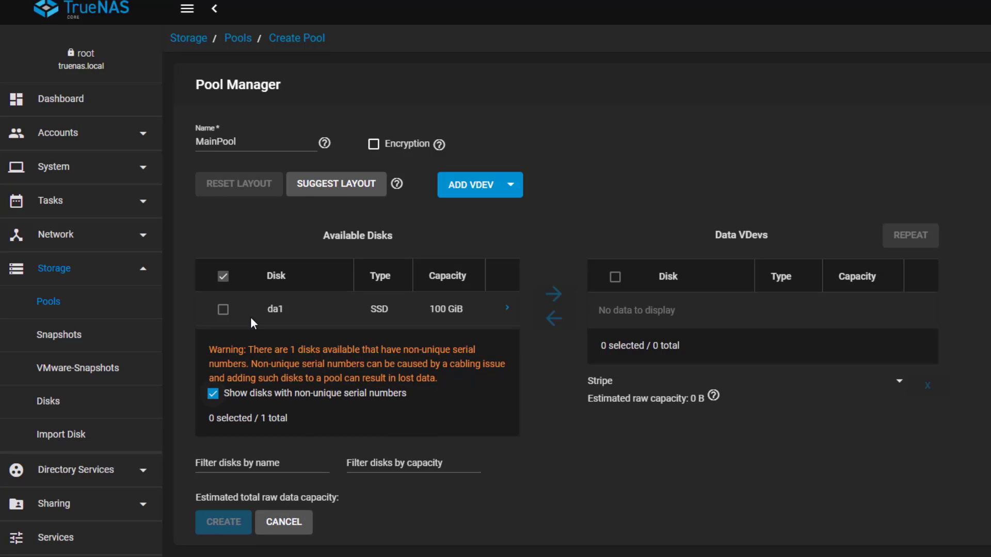
click(223, 310)
click(551, 295)
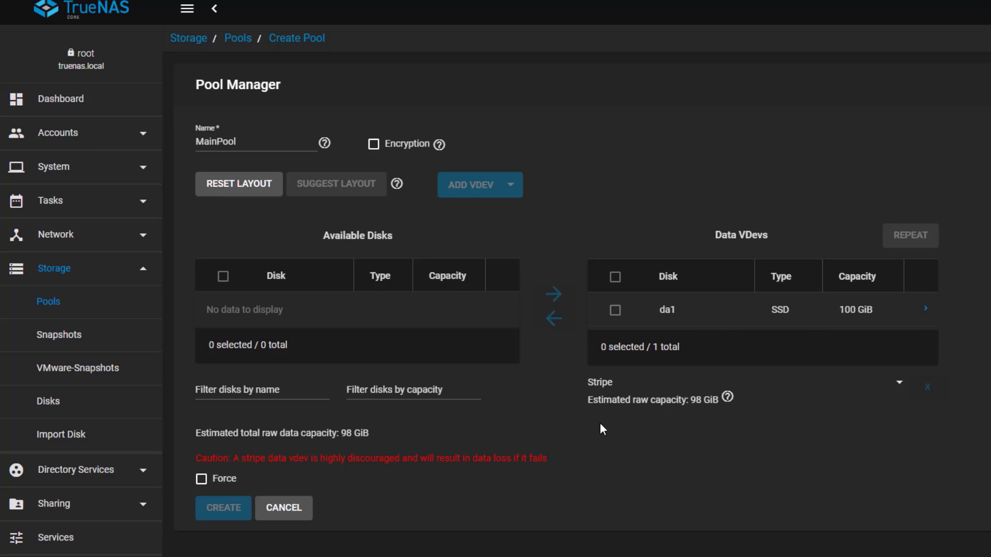
Expand the da1 disk details, choose the Stripe layout, and force its use by accepting the data-loss caution
click(924, 311)
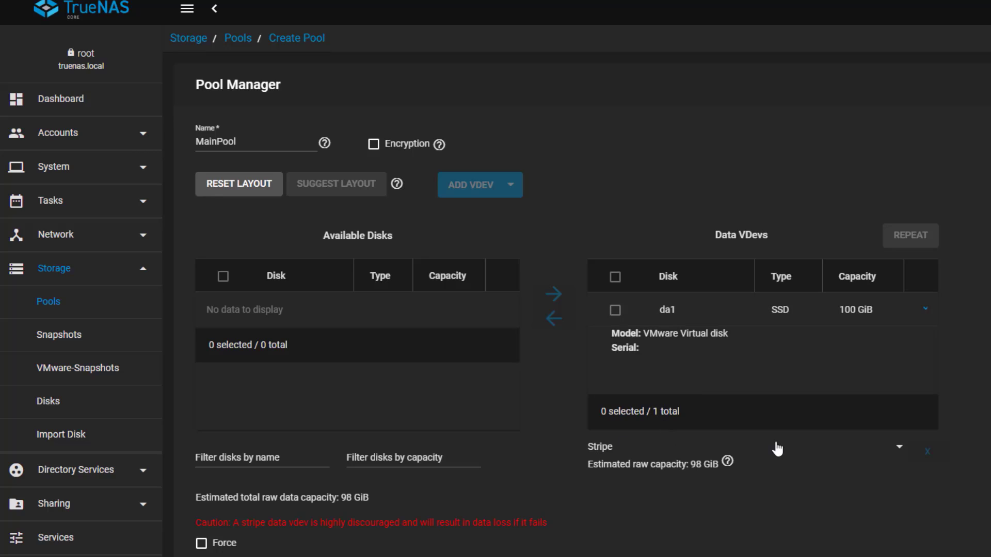
click(899, 447)
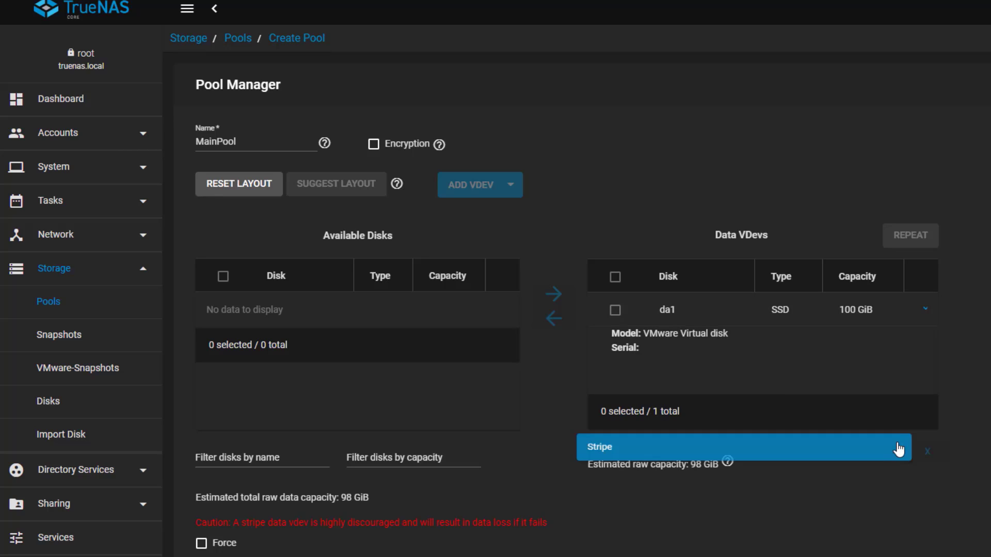
click(600, 449)
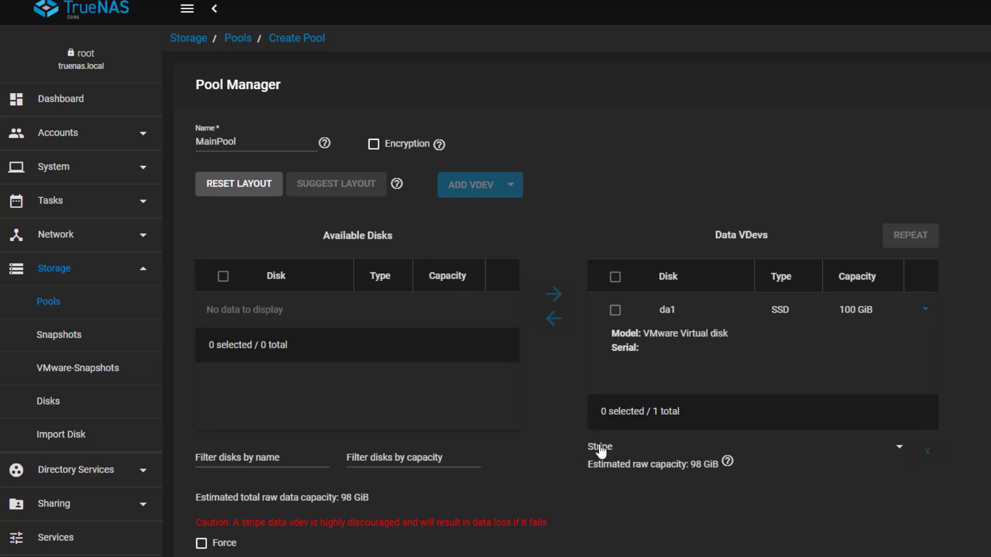
click(201, 544)
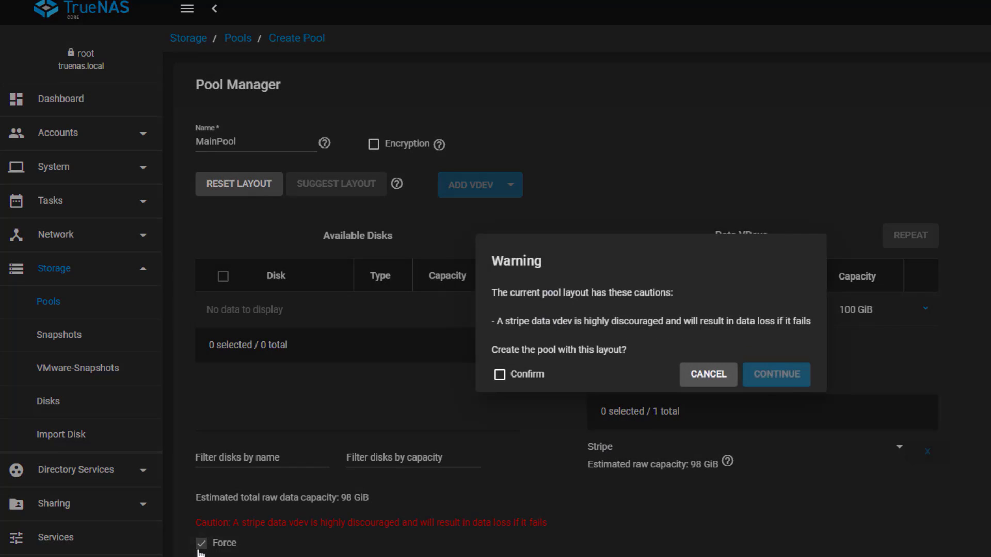
click(500, 377)
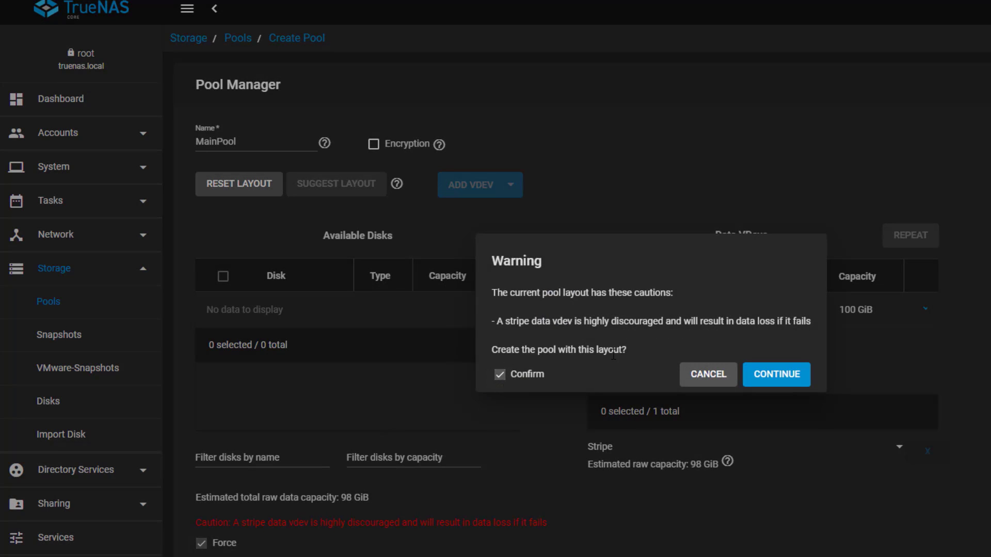
click(778, 376)
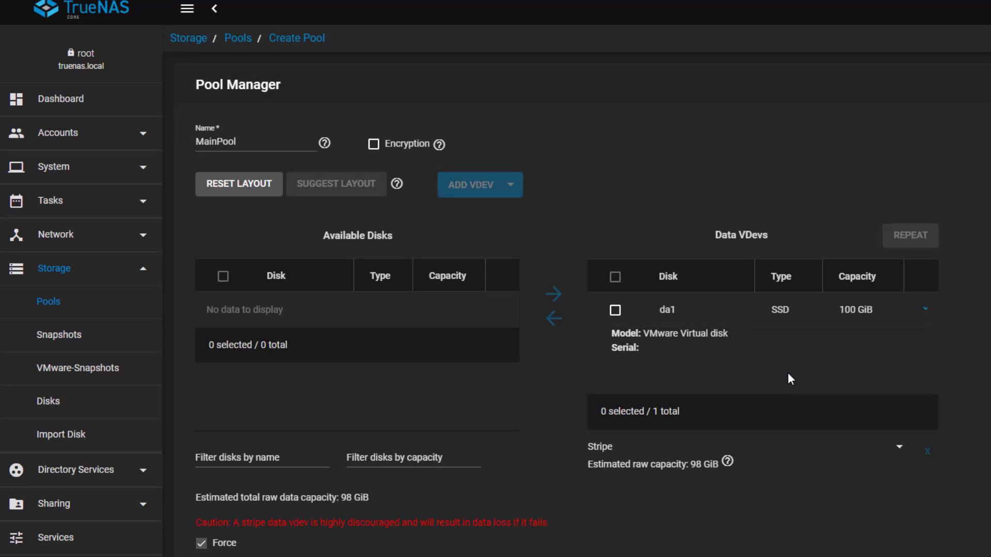
Create the MainPool pool, confirming that the contents of the added disk are erased
scroll(475, 492, down, 1)
click(219, 534)
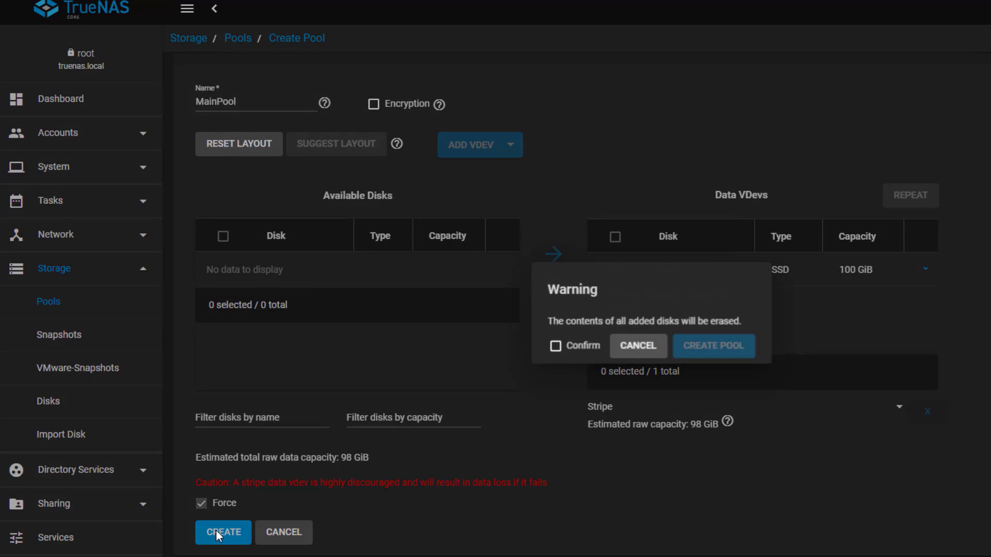
click(556, 347)
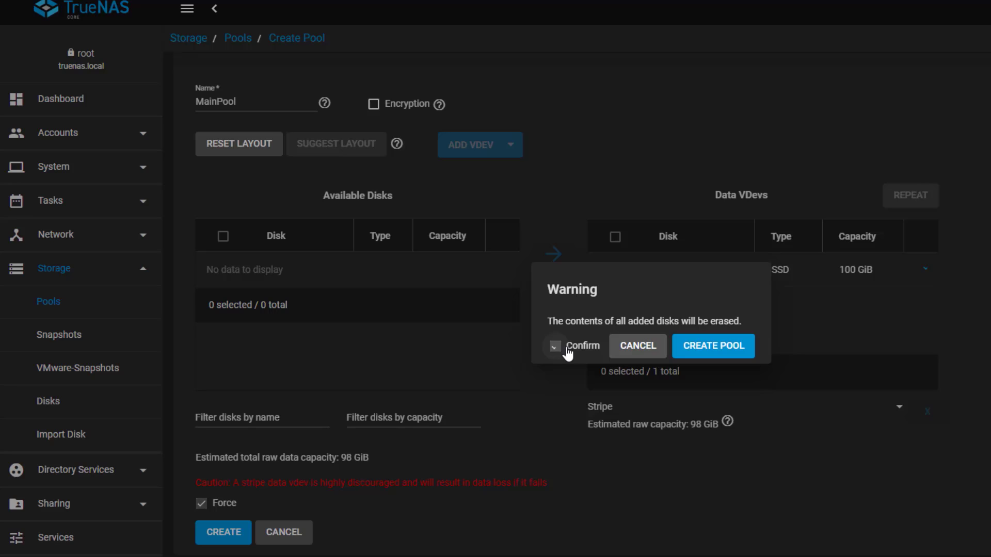
click(717, 347)
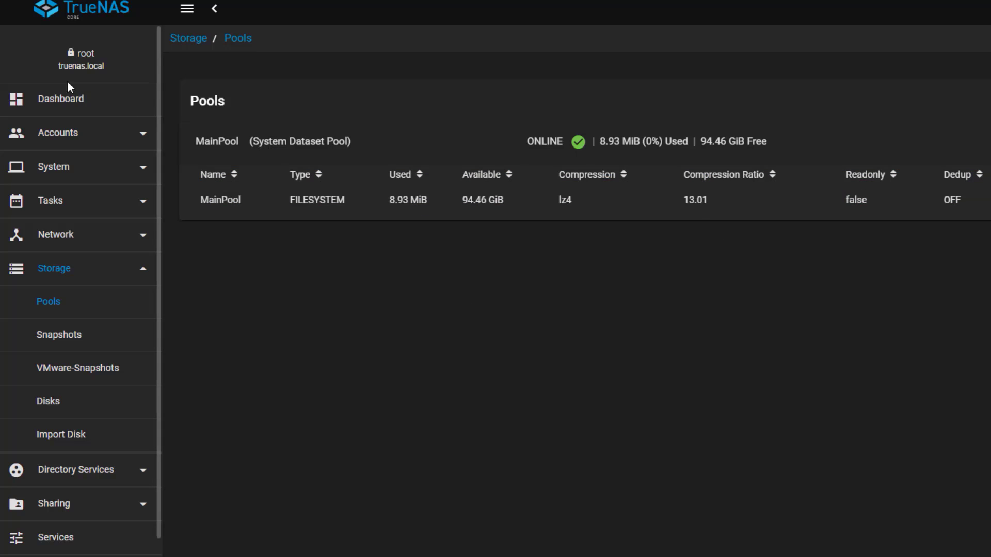
Check the dashboard, then return to the storage pools and start adding a dataset to MainPool
click(71, 99)
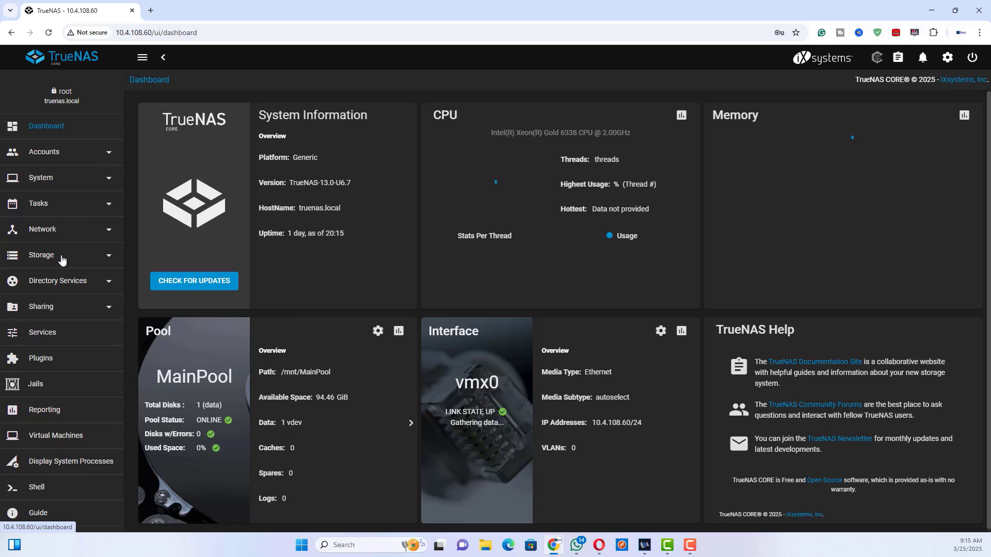
click(79, 260)
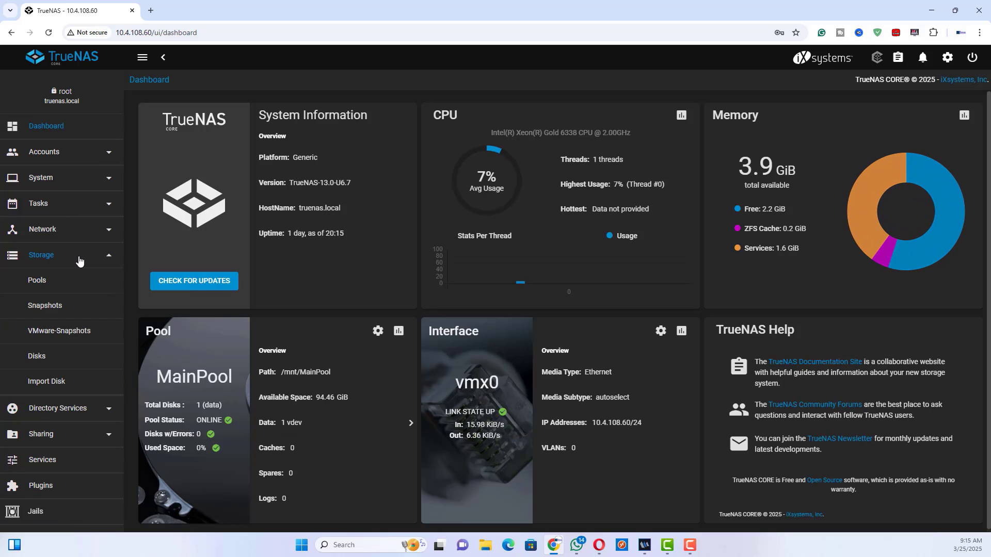
click(46, 281)
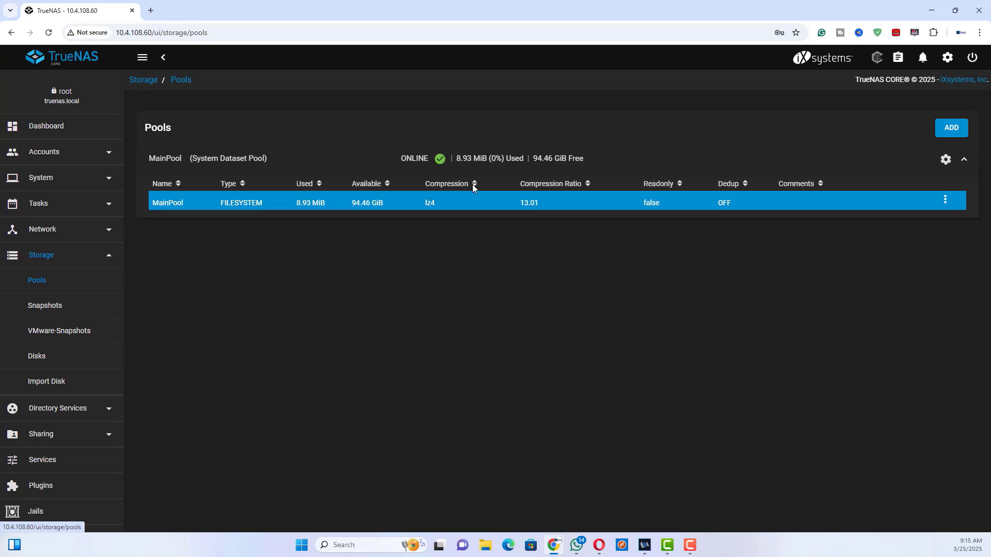
click(945, 199)
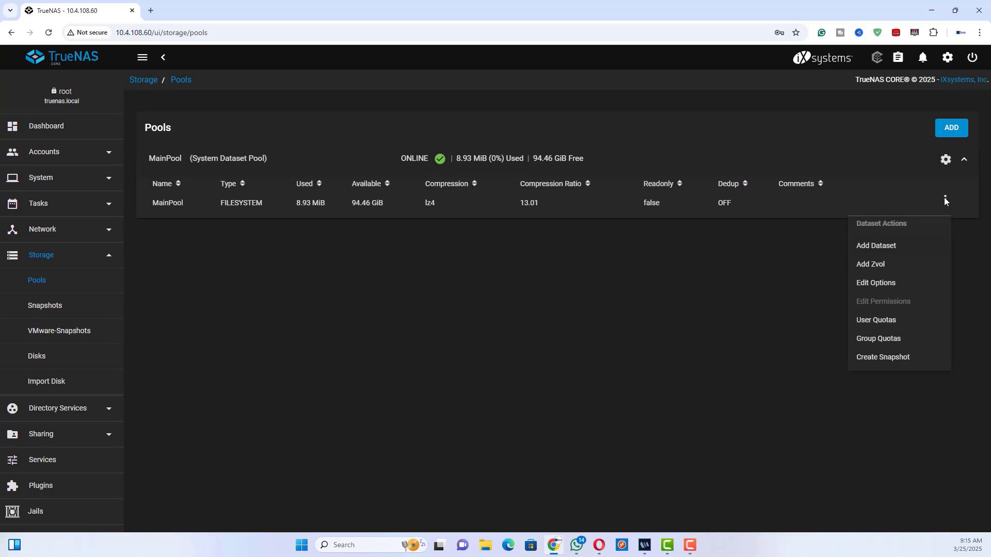
click(877, 249)
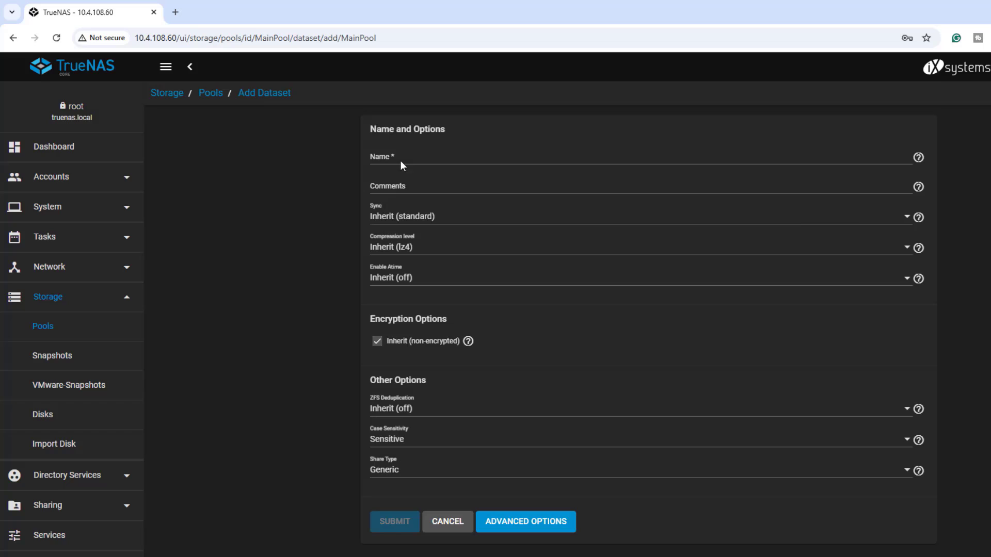
Name the new dataset IT_Admin and show its advanced options
click(401, 160)
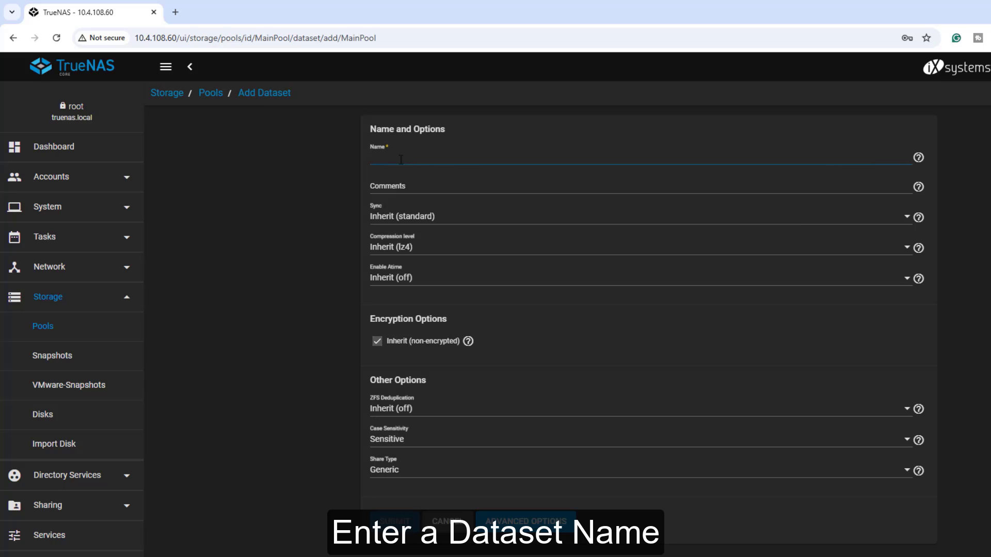
text(IT)
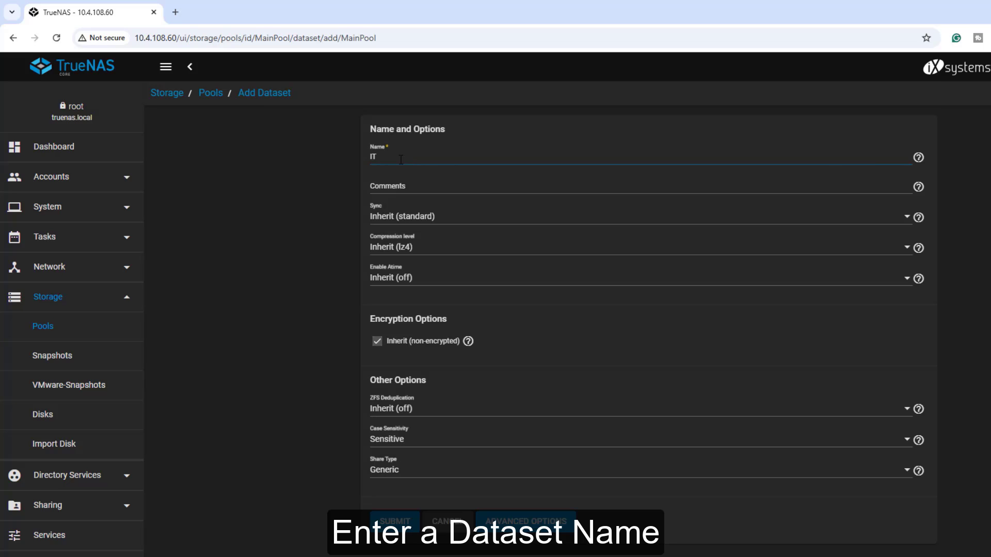
text(_Admin)
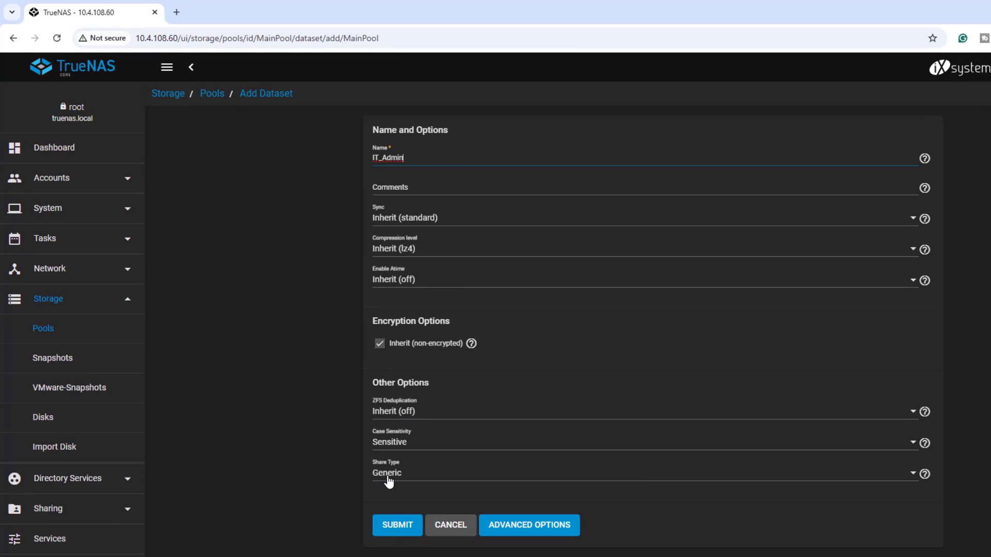
click(535, 523)
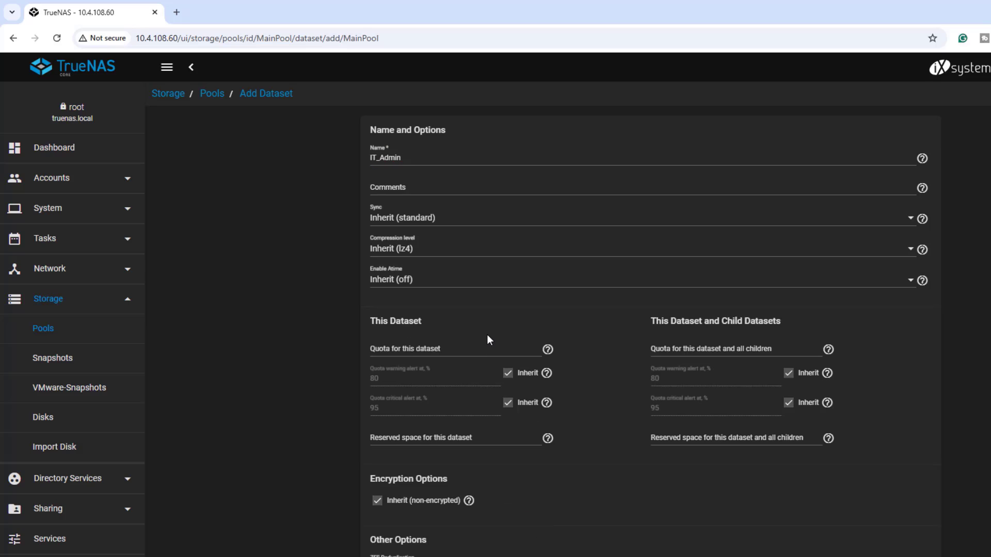
scroll(649, 398, down, 5)
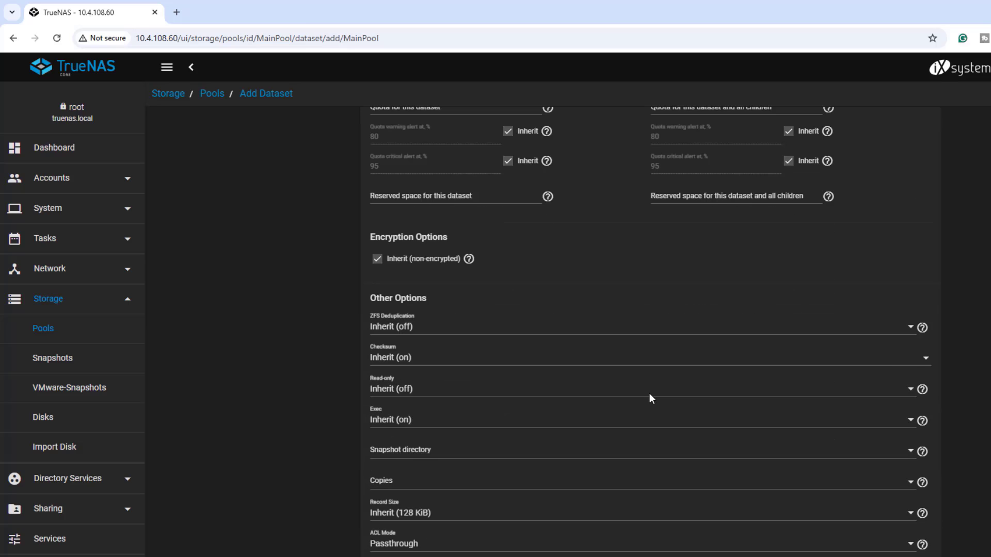
Set the dataset's share type to SMB and submit it to create the IT_Admin dataset
scroll(649, 394, down, 2)
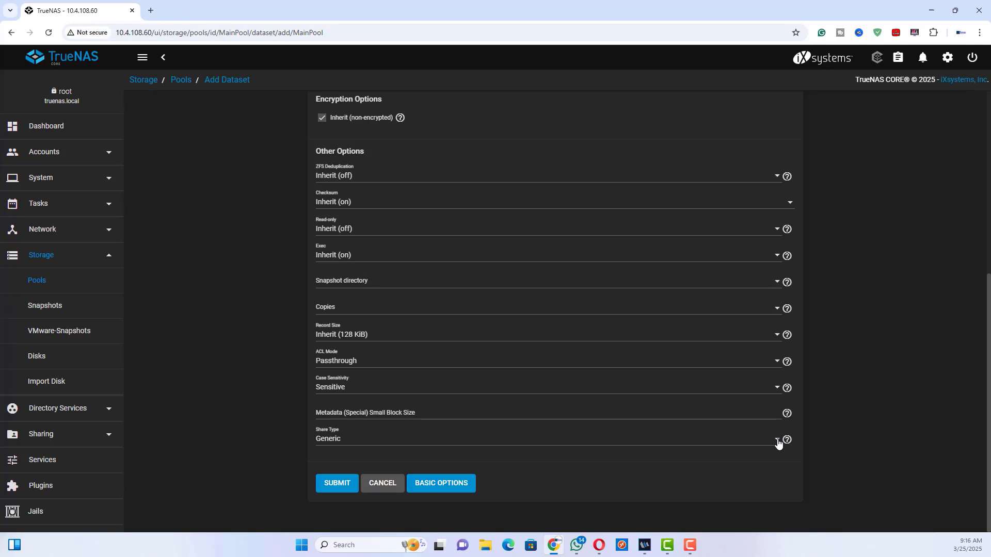
click(777, 443)
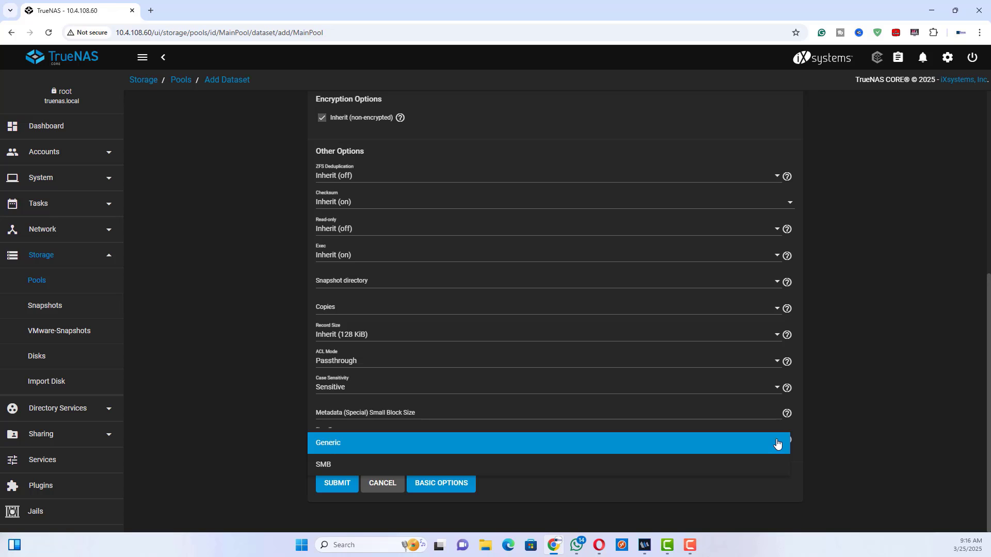
click(325, 469)
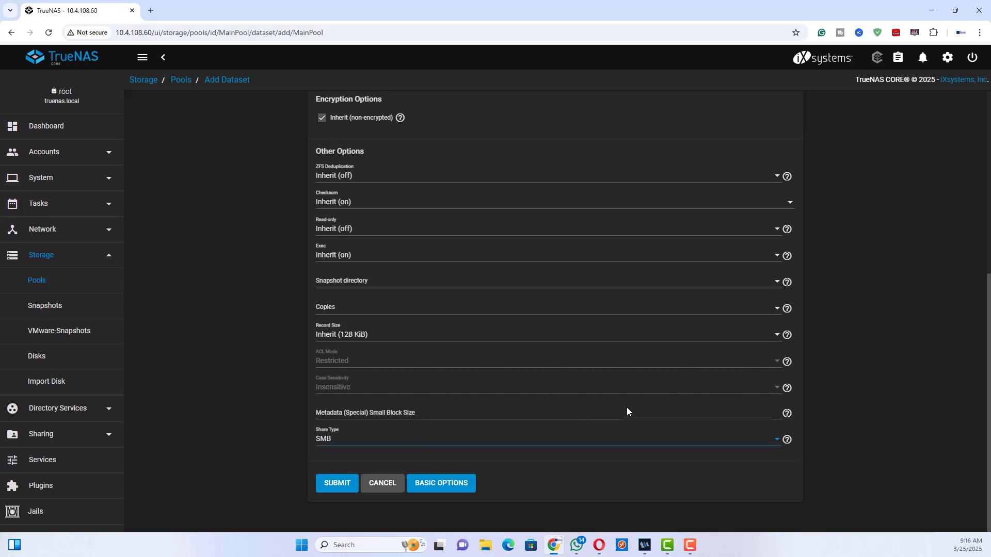
click(347, 490)
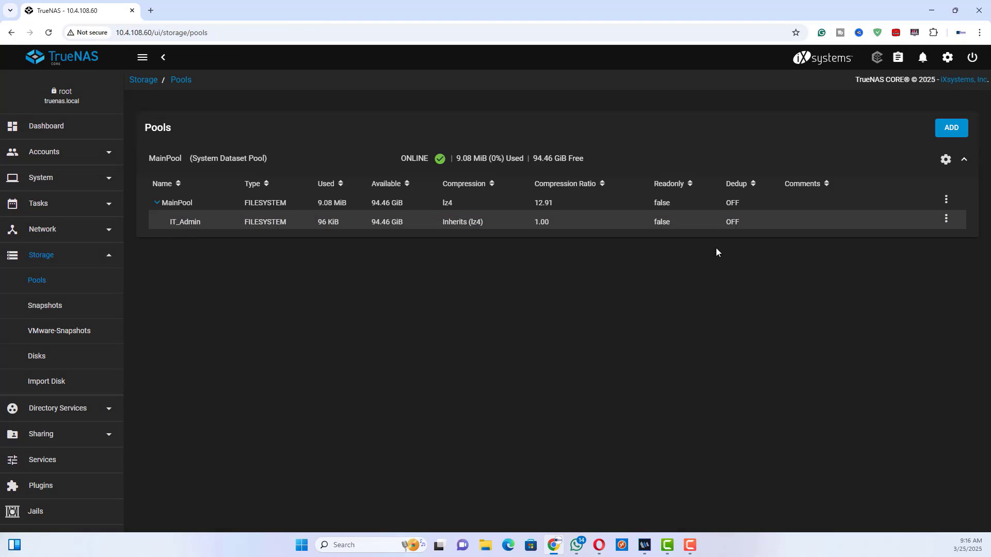
Edit the IT_Admin dataset's permissions, choosing everyone@ for the first access control entry, and save the access control list
click(946, 219)
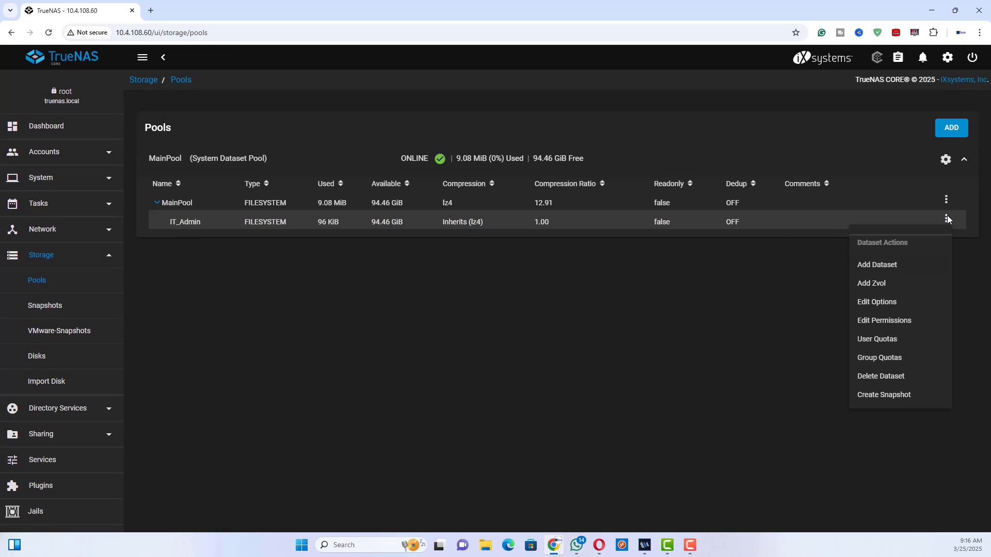
click(893, 322)
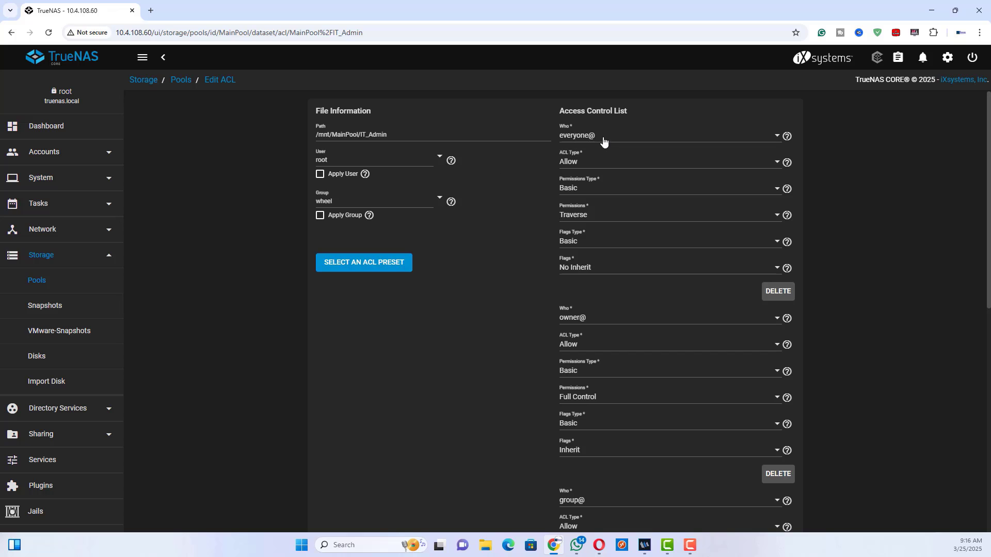
click(777, 139)
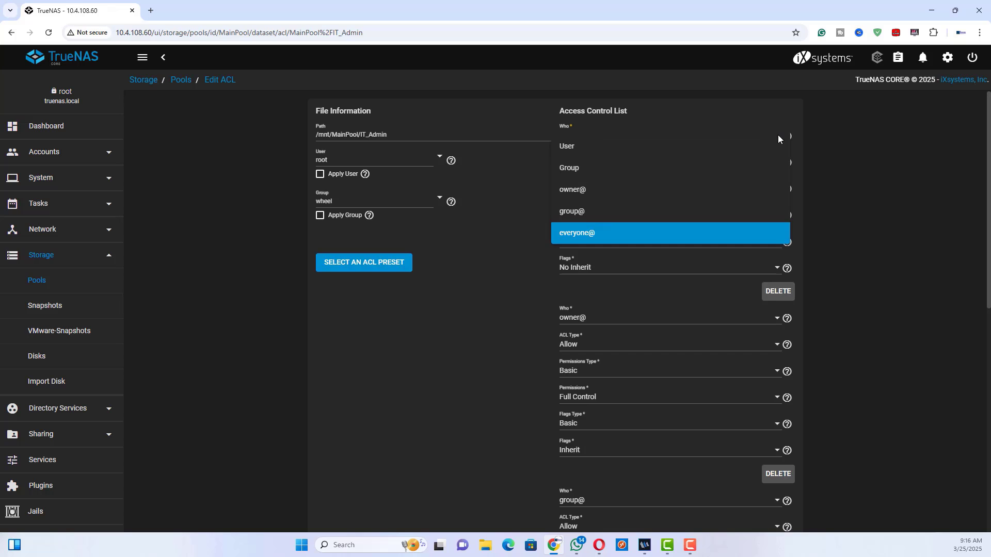
click(590, 232)
scroll(521, 351, down, 10)
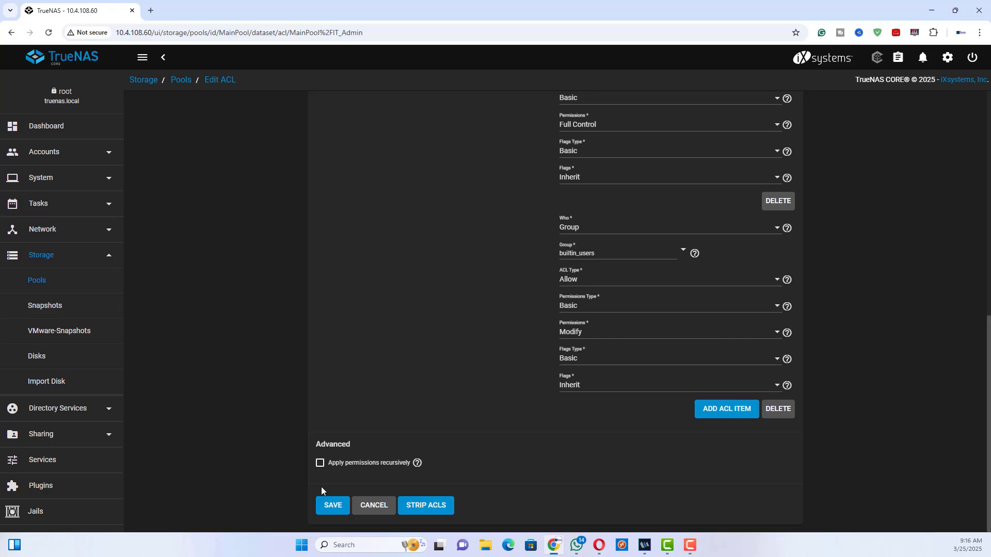
click(330, 503)
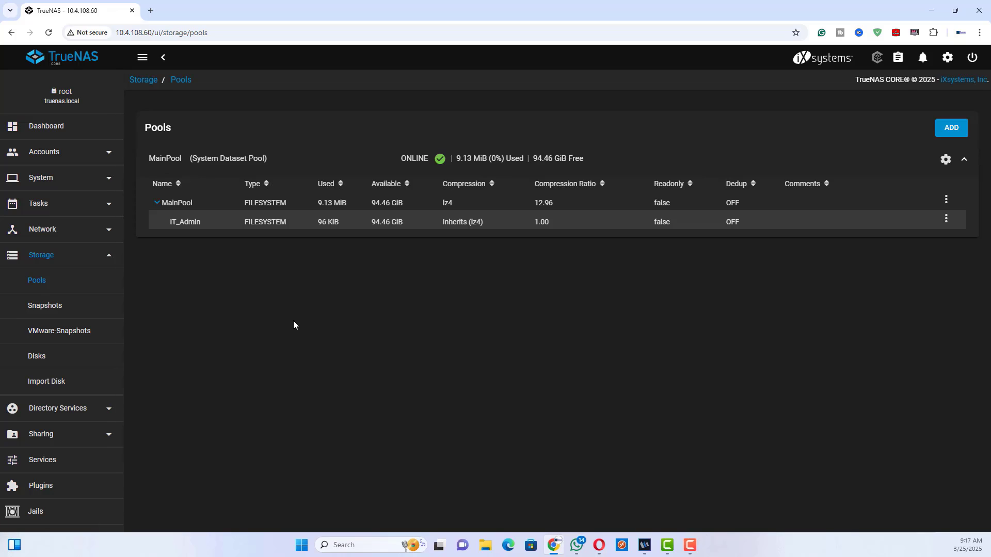
Return to the dashboard and check the MainPool details, including its name and total disks
click(226, 203)
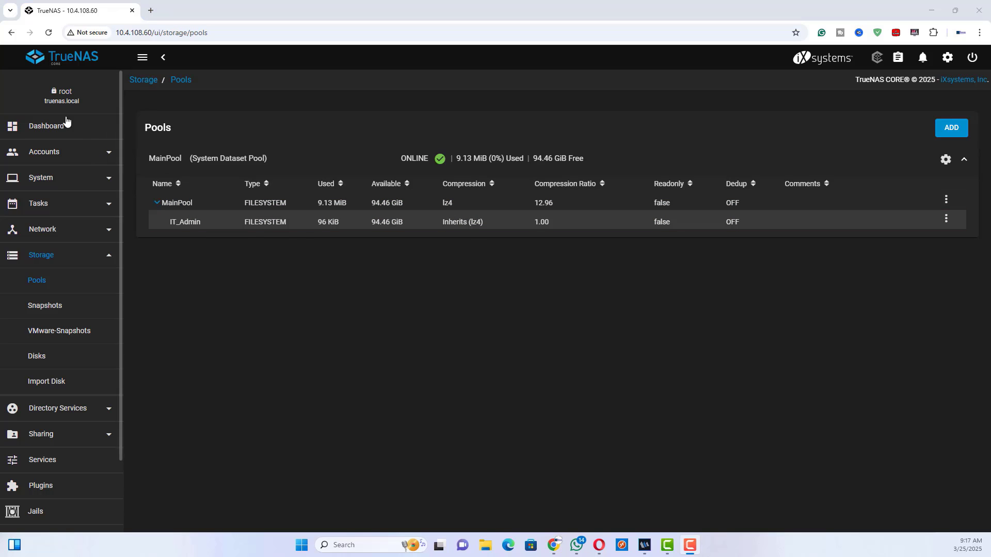
click(49, 125)
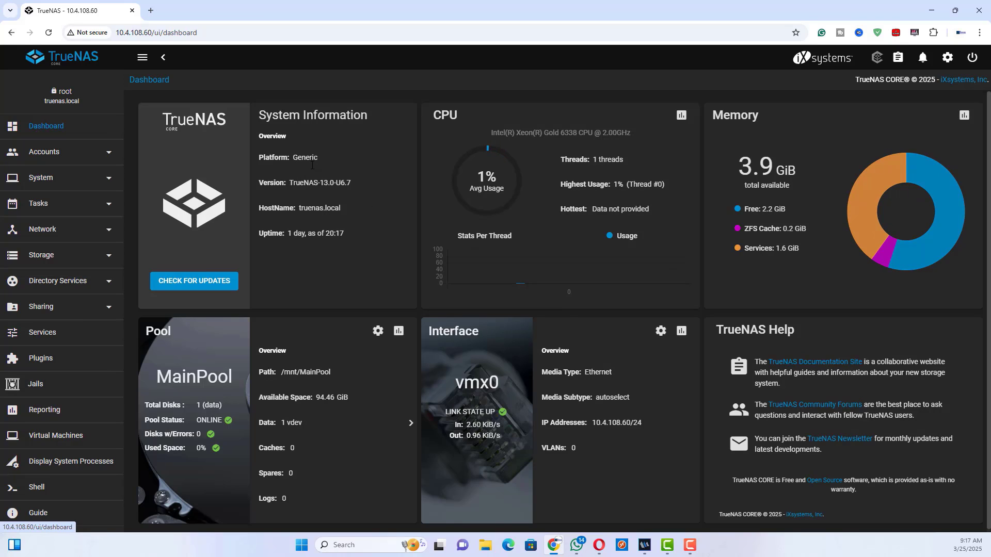
scroll(644, 454, down, 1)
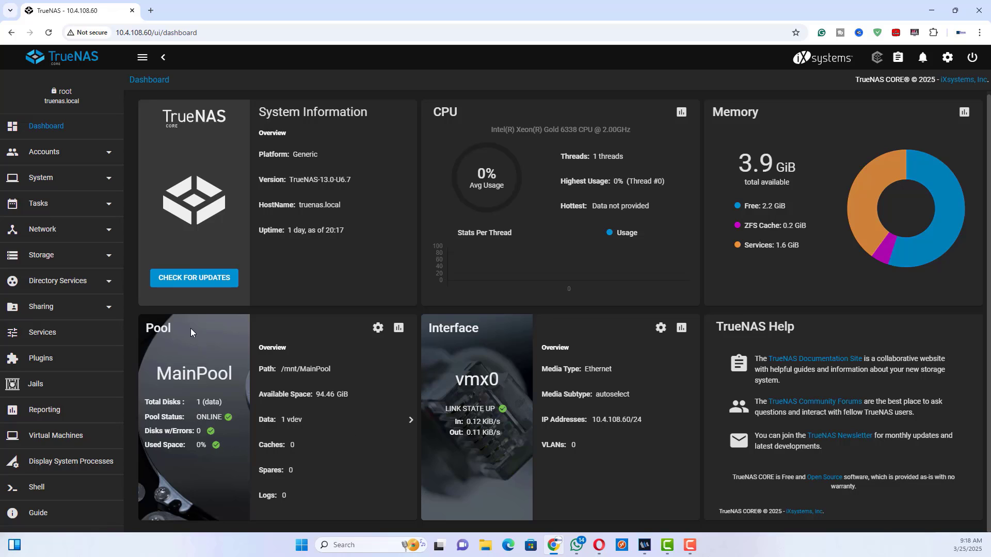
drag(161, 375, 235, 375)
click(195, 401)
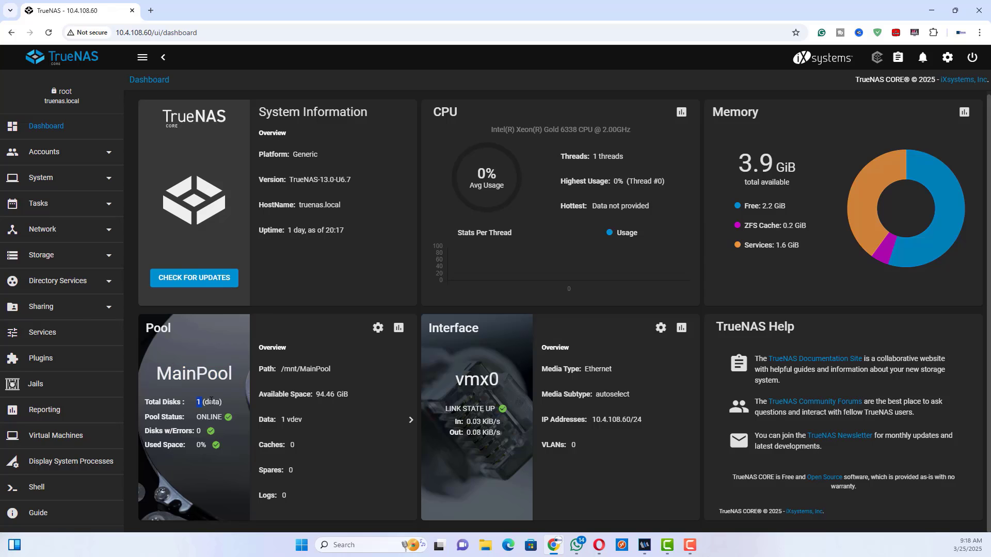